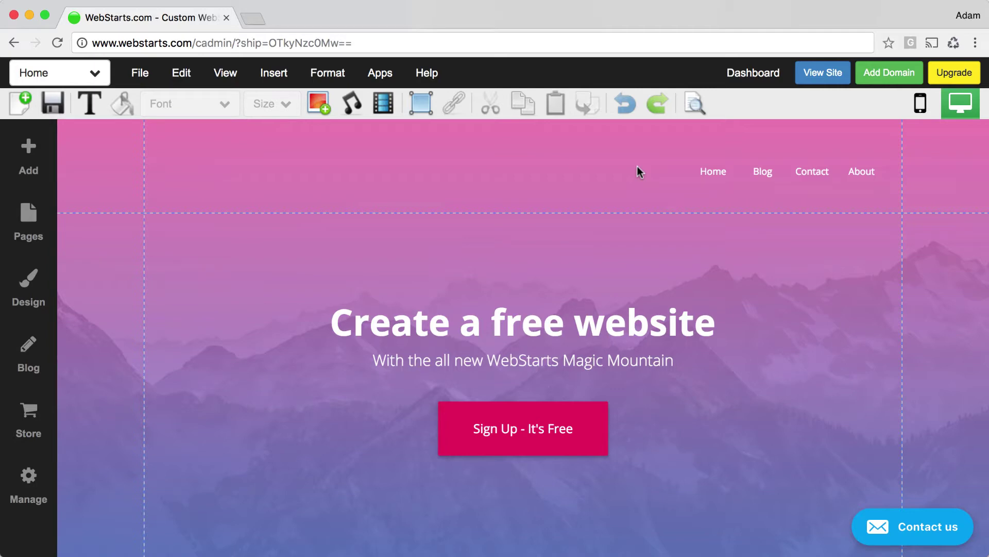
Insert the three-photo Crew team block from Content Blocks > Content above the footer.
click(27, 153)
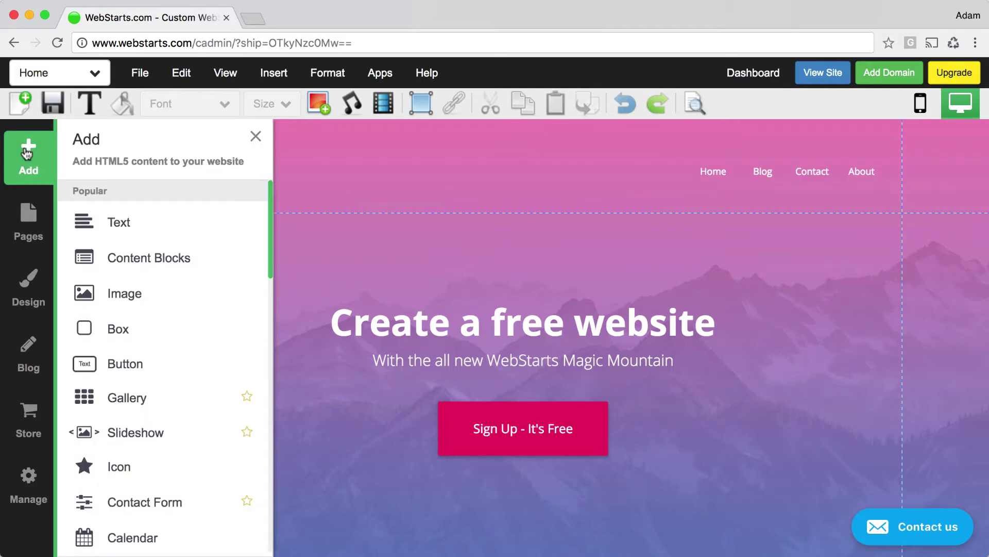
click(131, 260)
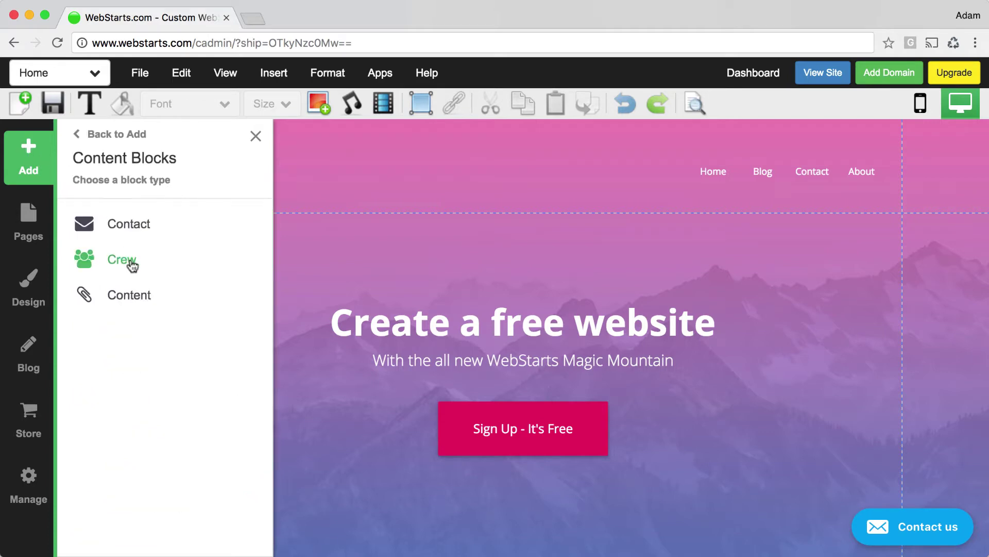
click(161, 298)
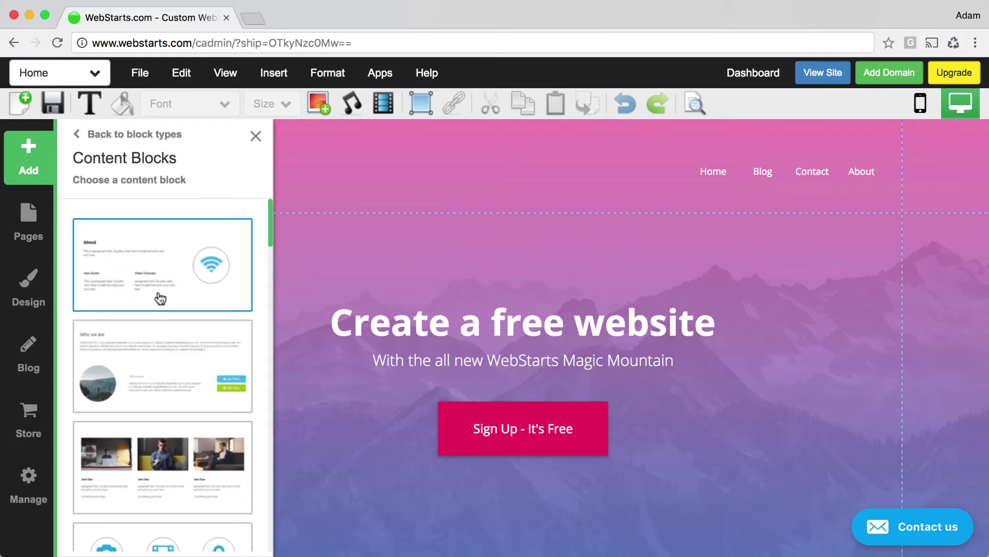
scroll(161, 298, down, 3)
click(160, 333)
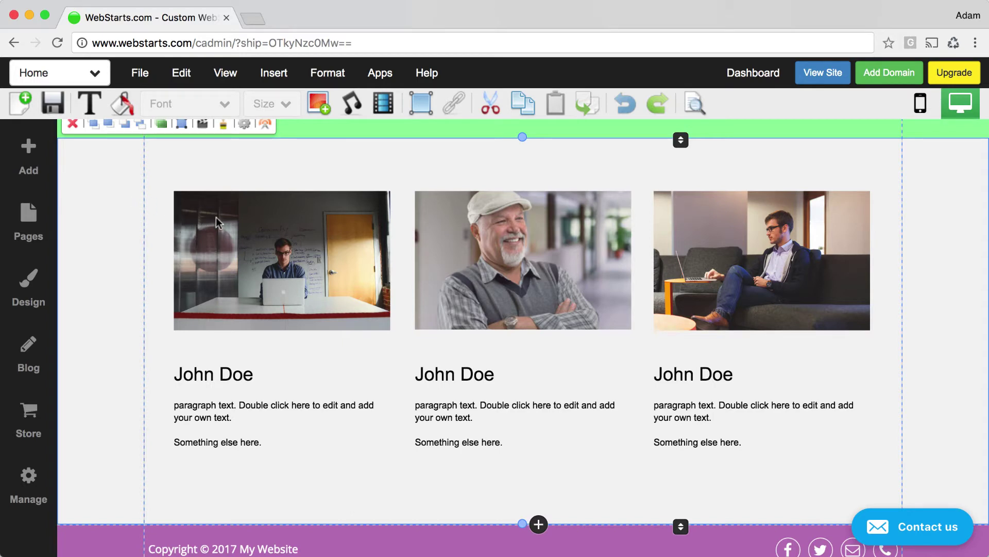
Drag the new team section slightly lower on the page by its move handle.
scroll(215, 217, up, 1)
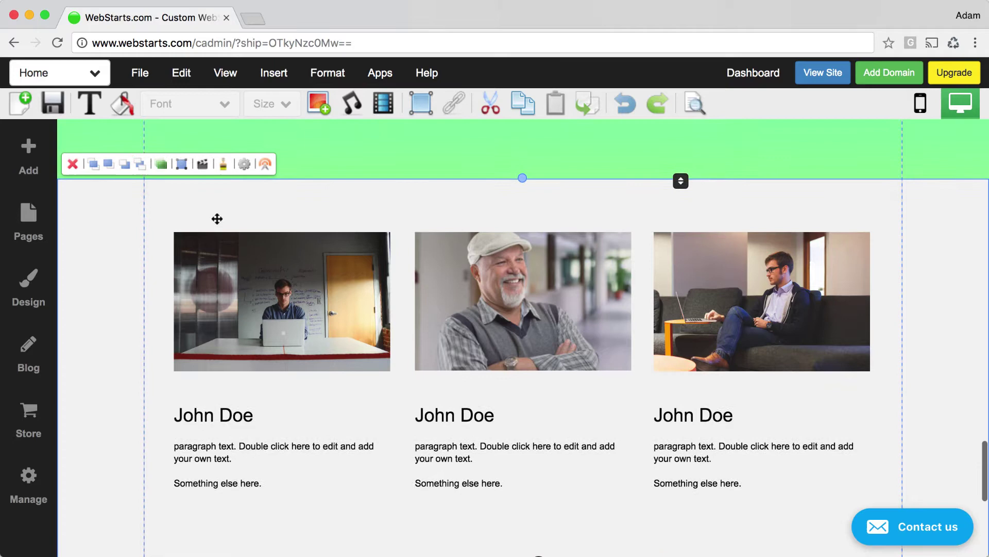
mouse_move(108, 212)
mouse_down()
mouse_move(109, 314)
mouse_move(109, 209)
mouse_move(123, 212)
mouse_up()
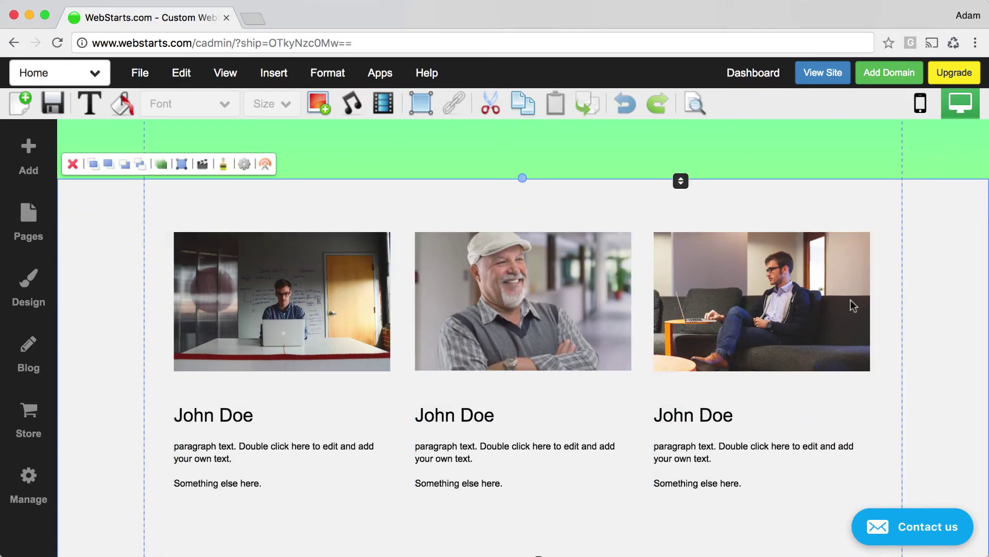
drag(926, 232, 917, 271)
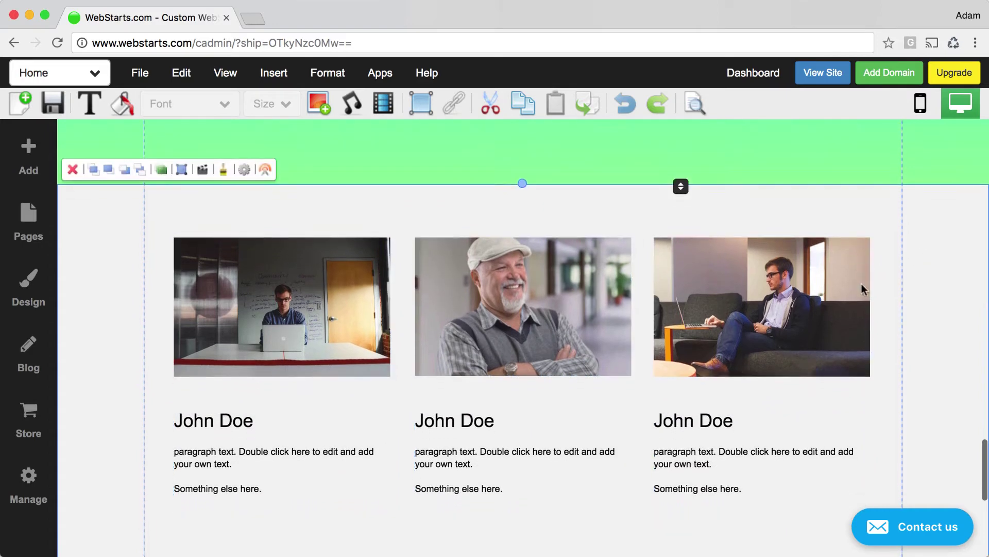
Swap the first team photo for the lakeside sunset image from My Images.
scroll(861, 284, down, 2)
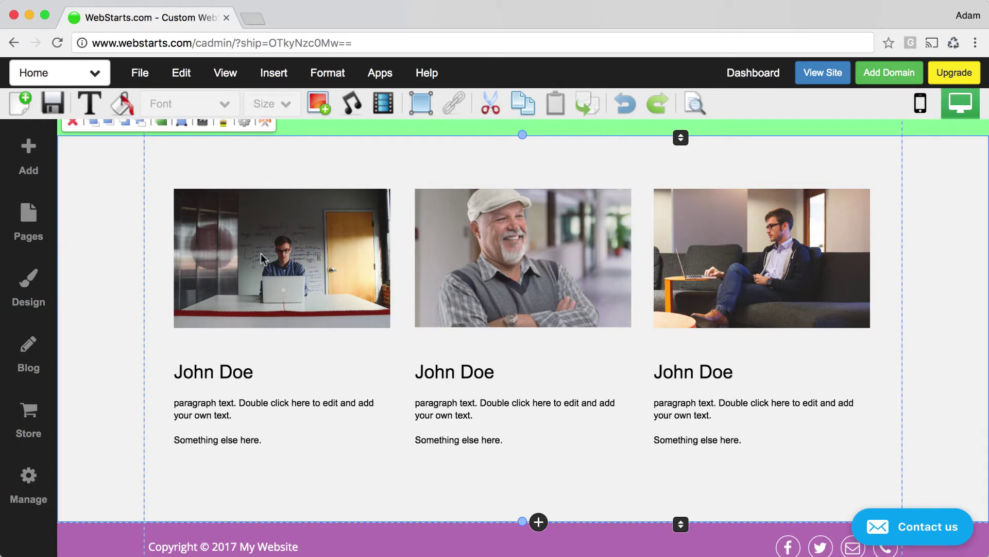
double_click(276, 249)
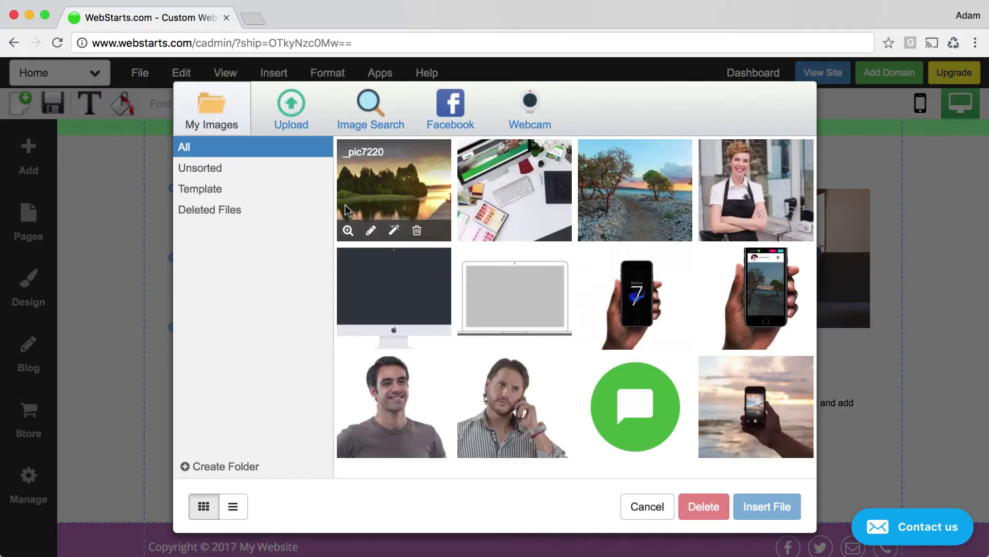
double_click(345, 205)
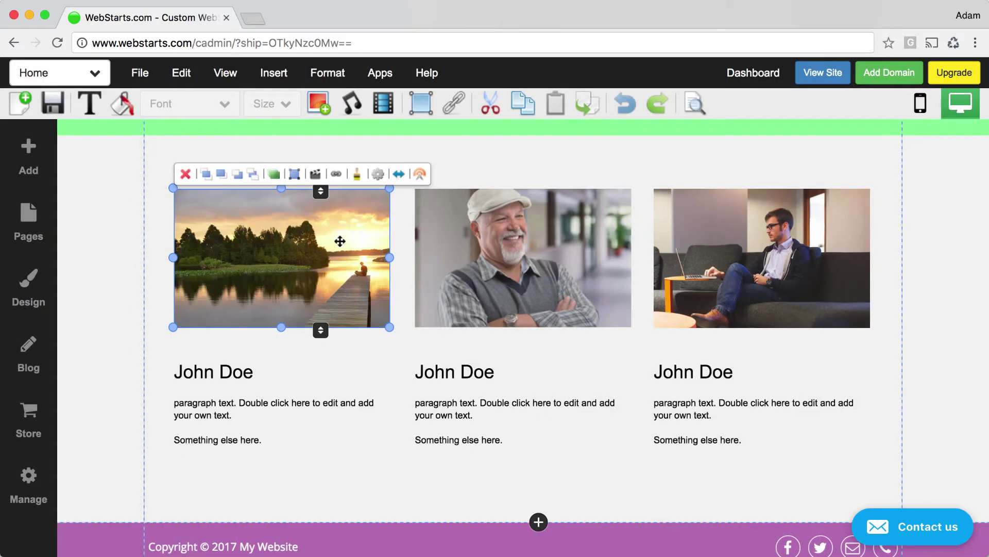
click(250, 406)
double_click(250, 407)
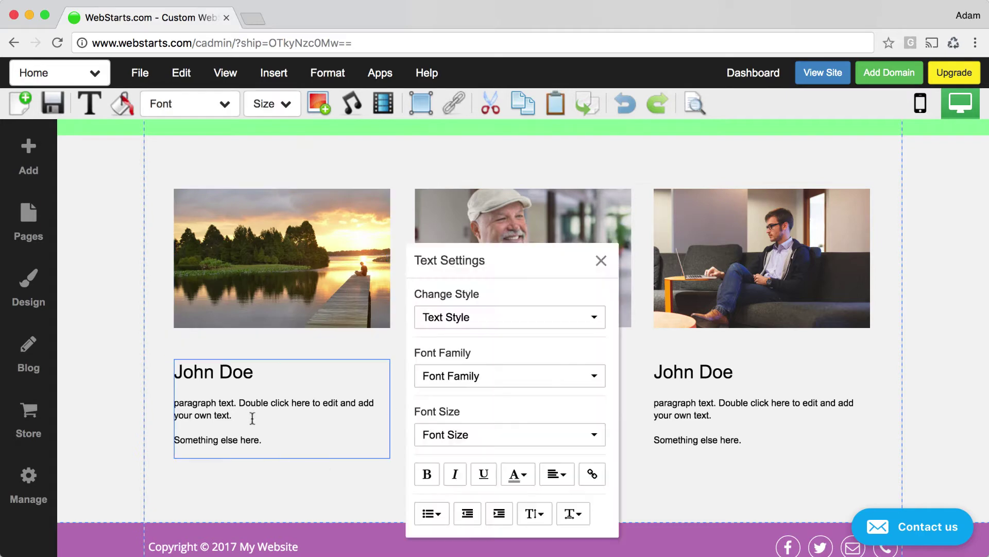
drag(262, 439, 172, 409)
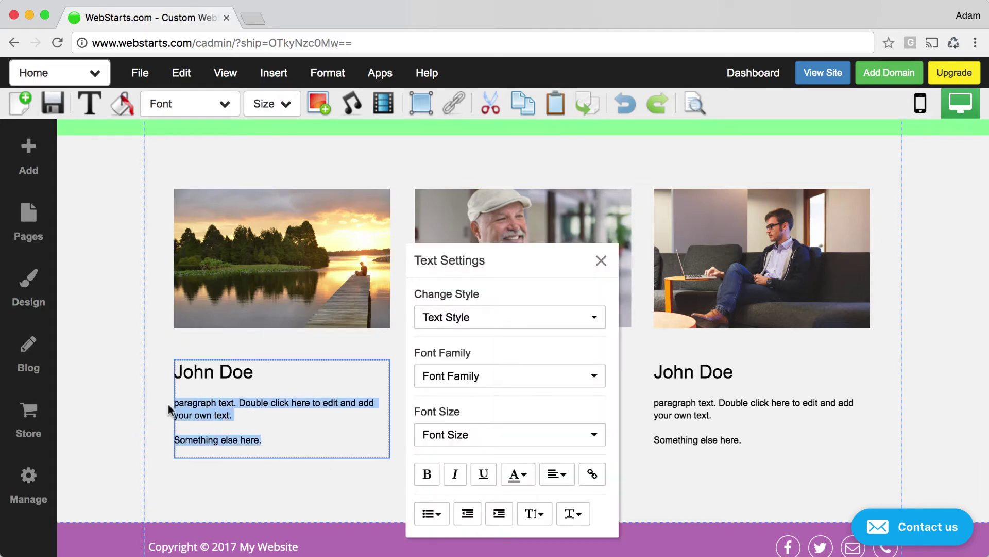
click(463, 323)
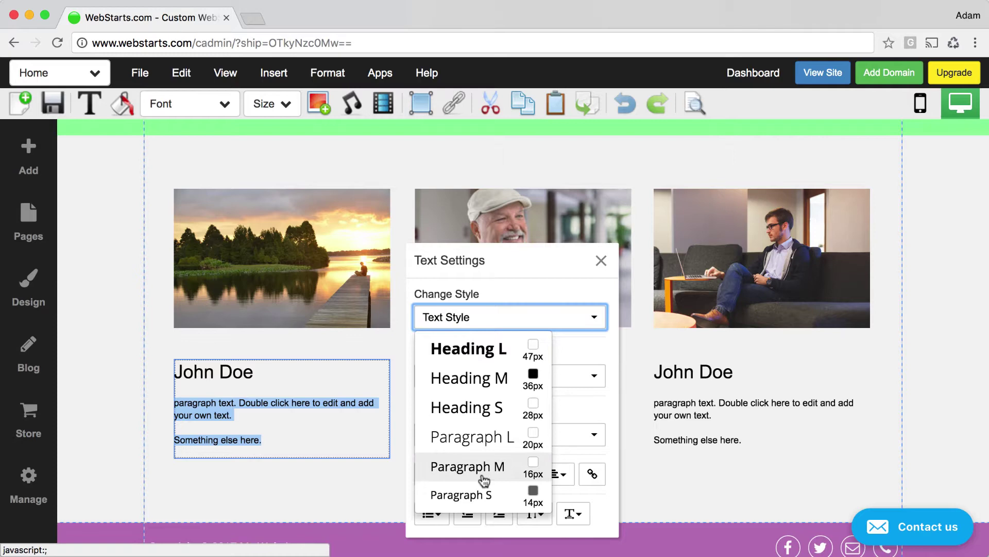
click(601, 261)
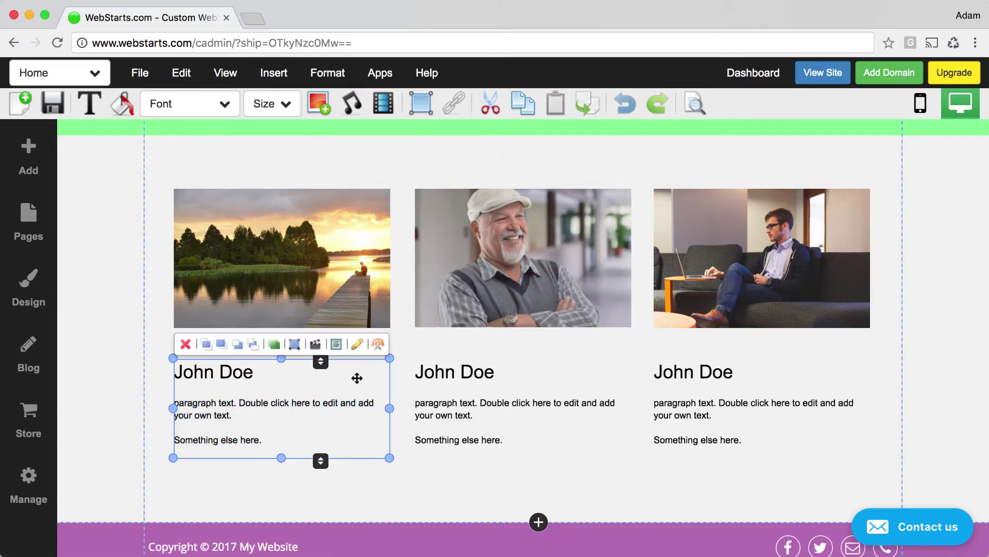
Drag the team section a few pixels lower, just beneath the green 'A smarter layout' section.
click(934, 371)
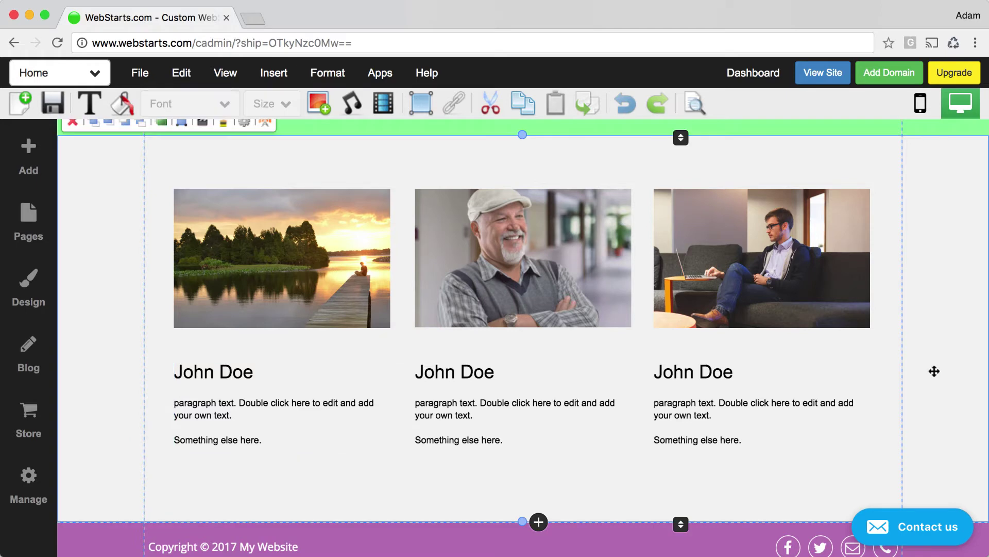
scroll(934, 371, down, 1)
scroll(934, 371, up, 3)
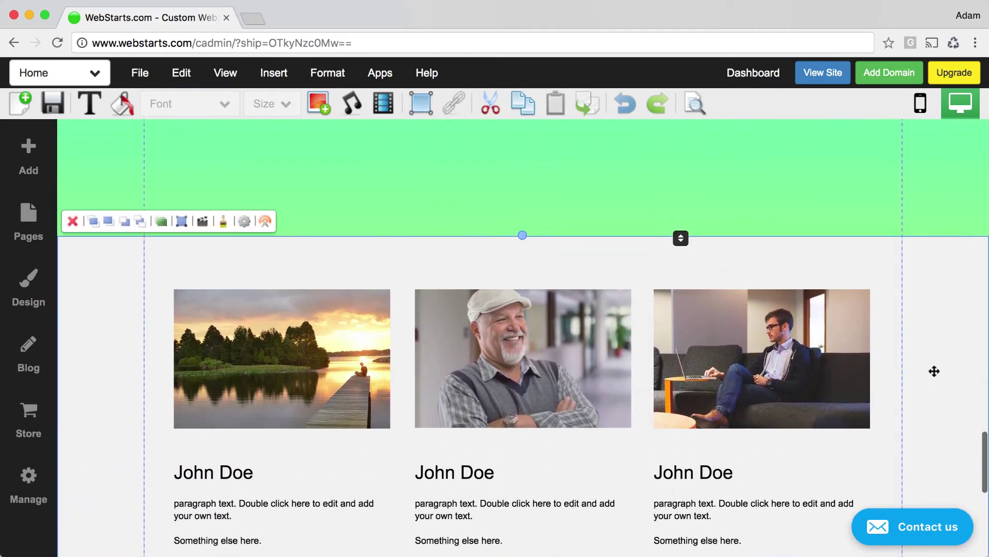
scroll(934, 371, down, 1)
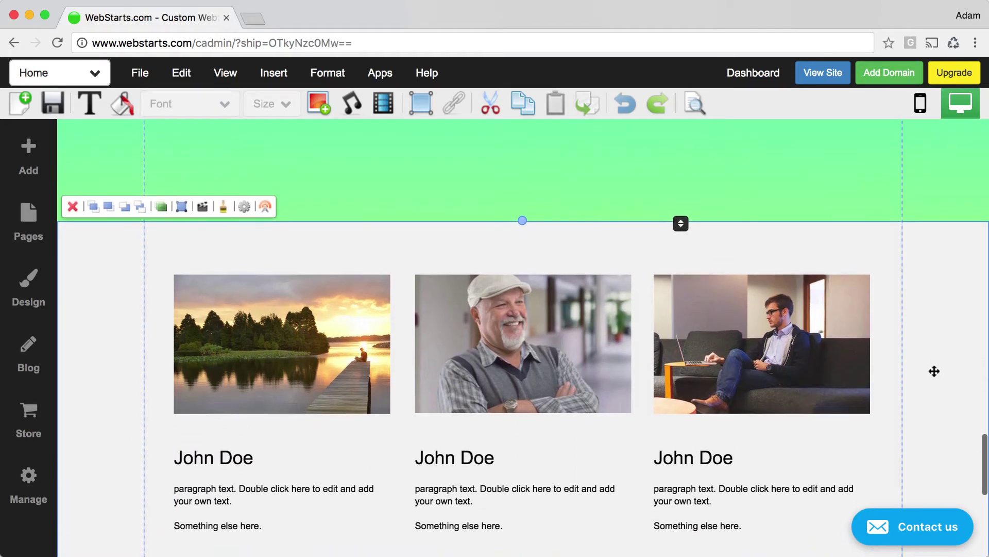
mouse_move(936, 252)
mouse_down()
mouse_move(936, 316)
mouse_move(935, 254)
mouse_up()
scroll(935, 255, up, 6)
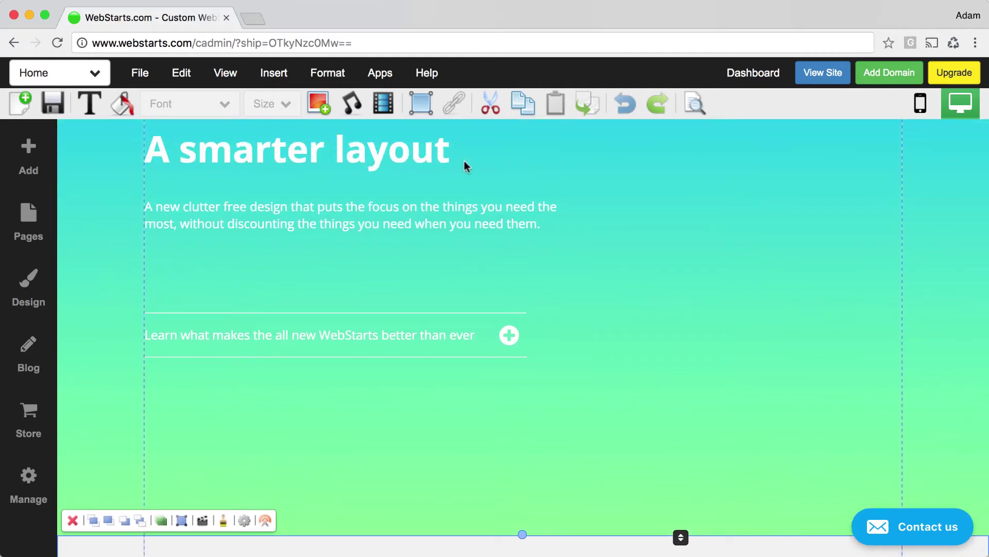
Insert a plain grey Box, enlarge it, and place it right of the 'A smarter layout' paragraph.
click(421, 105)
click(431, 131)
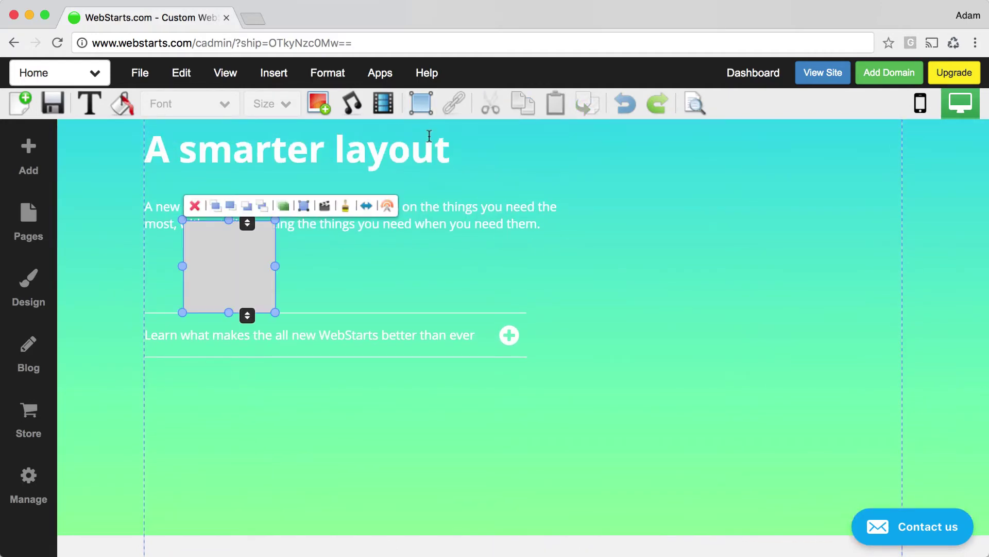
drag(275, 313, 450, 422)
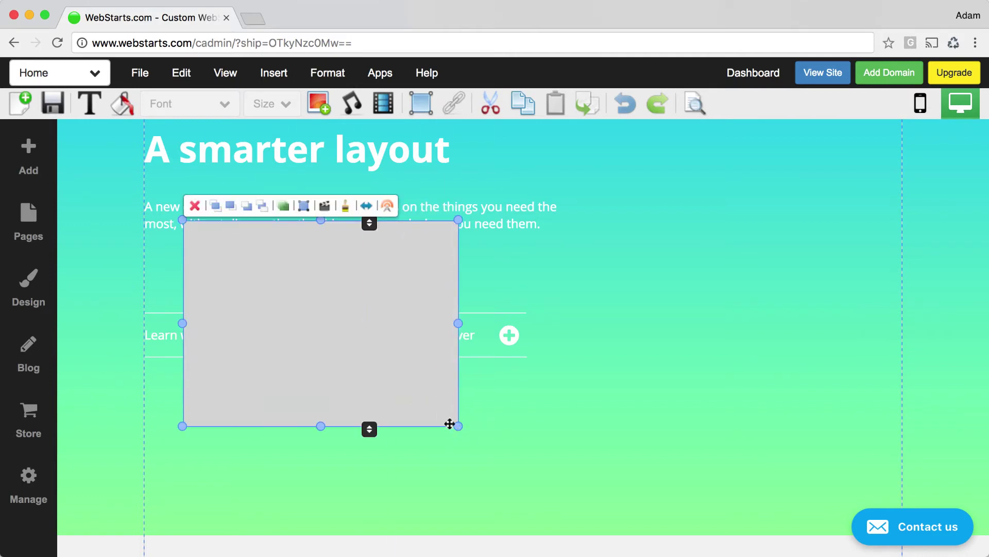
drag(309, 329, 722, 317)
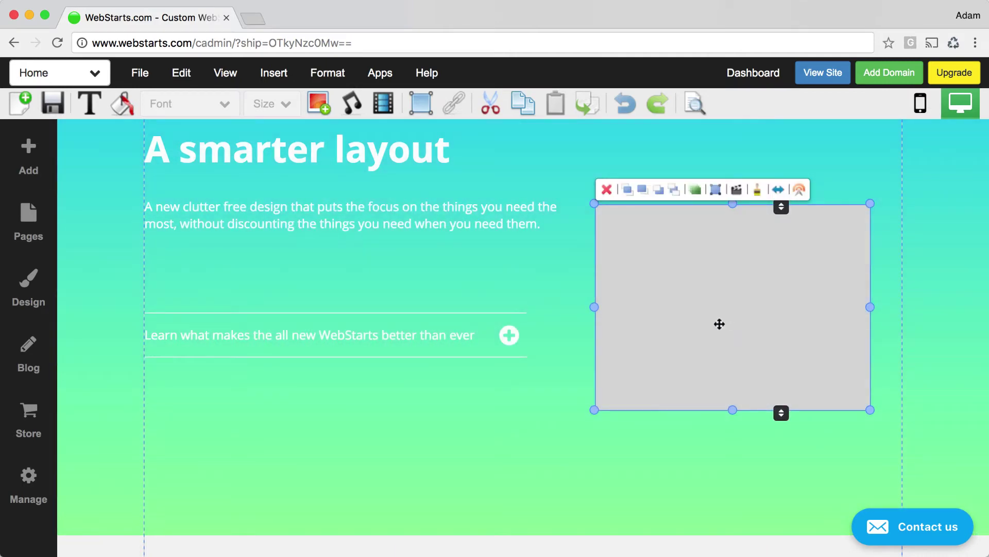
click(593, 422)
scroll(598, 420, up, 3)
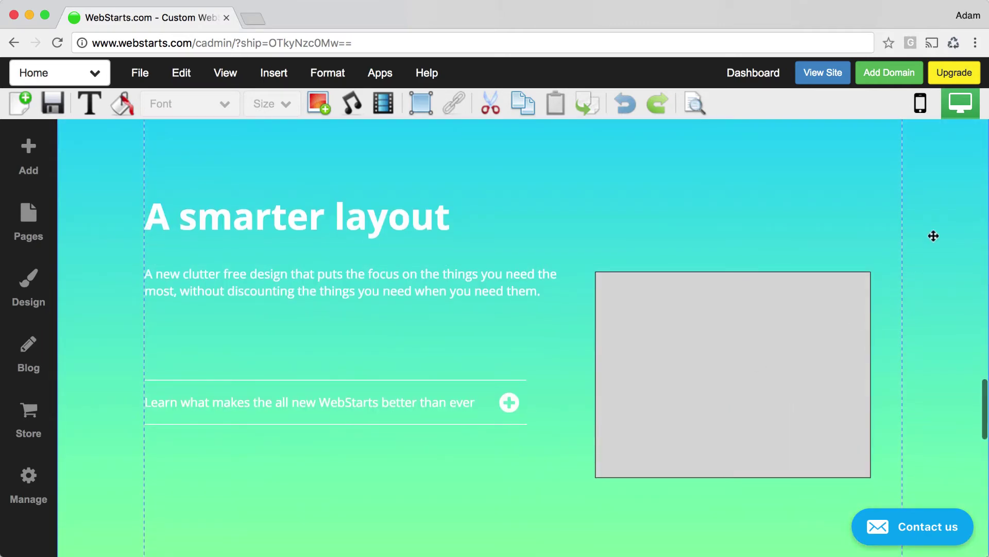
scroll(938, 268, up, 3)
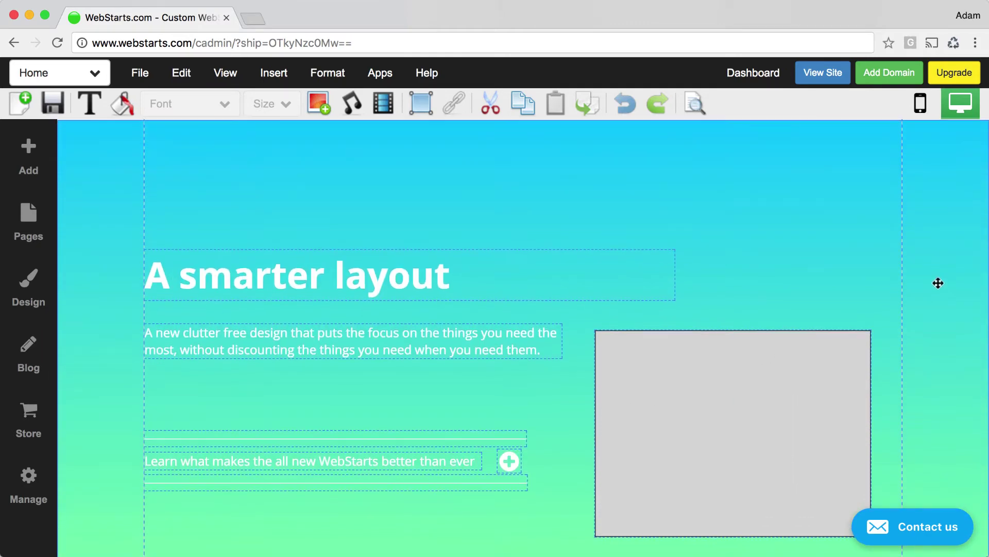
scroll(930, 295, down, 3)
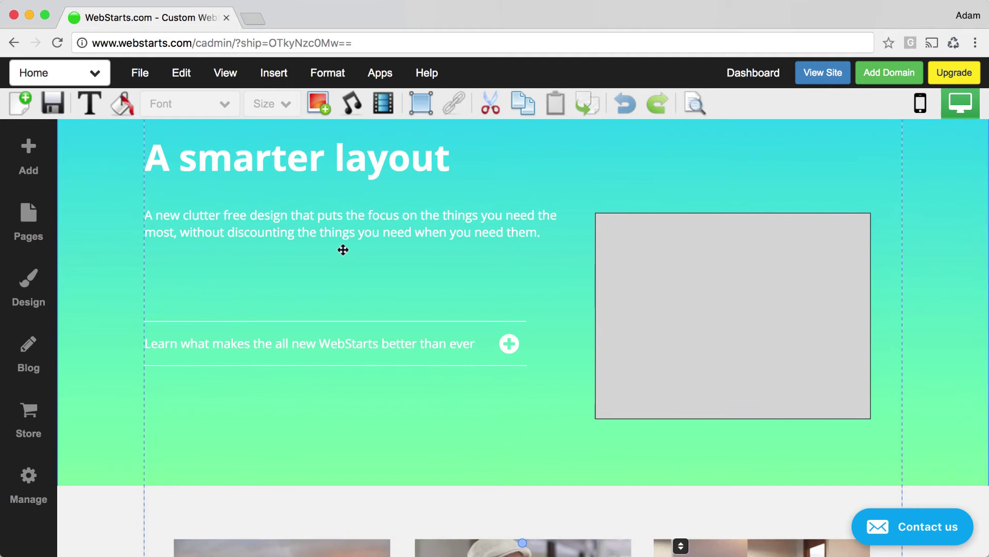
Narrow the 'A smarter layout' paragraph and move it into the lower part of the grey box.
click(334, 237)
drag(561, 223, 424, 237)
drag(235, 237, 692, 361)
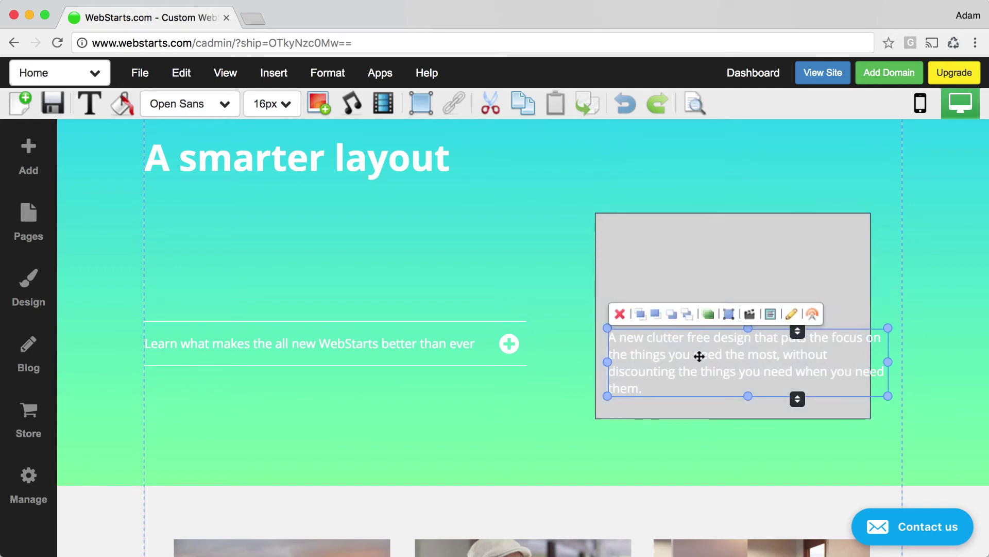
drag(888, 361, 852, 367)
drag(788, 367, 789, 372)
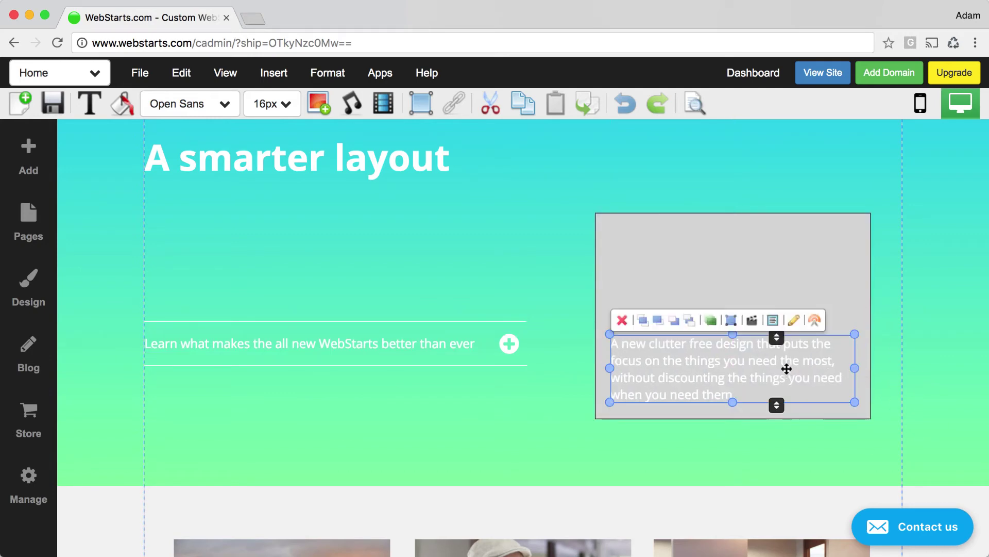
Lower the grey box with its text a few pixels and check the paragraph's alignment.
click(783, 268)
mouse_move(783, 269)
mouse_down()
mouse_move(782, 260)
mouse_move(783, 273)
mouse_up()
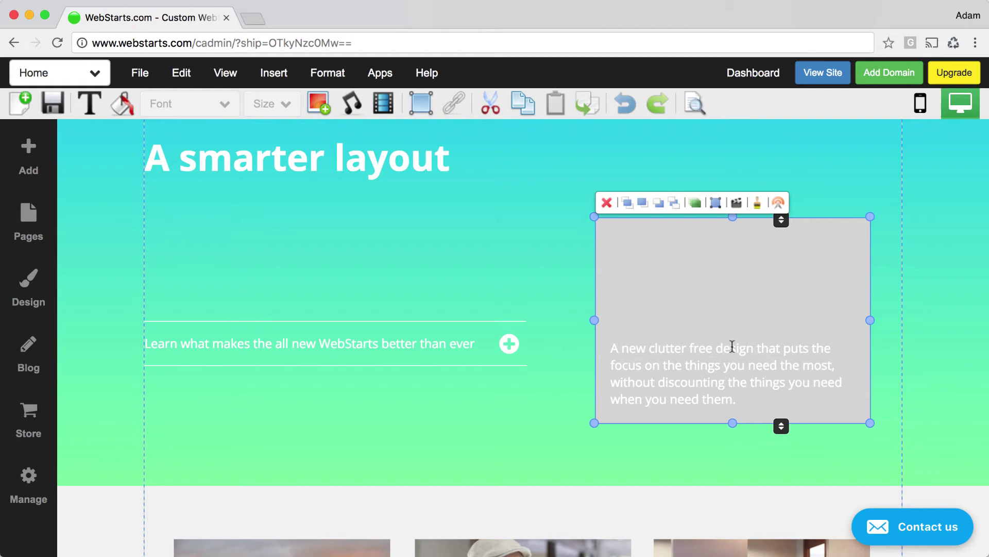
click(425, 347)
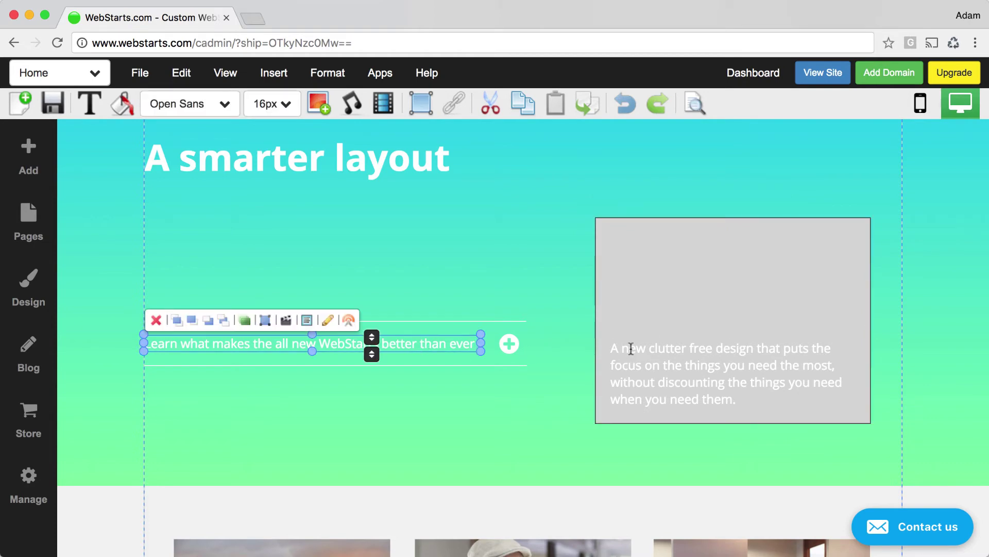
drag(668, 362, 672, 364)
Move the 'New designs and effects' heading left to near the section's centre.
scroll(669, 271, down, 15)
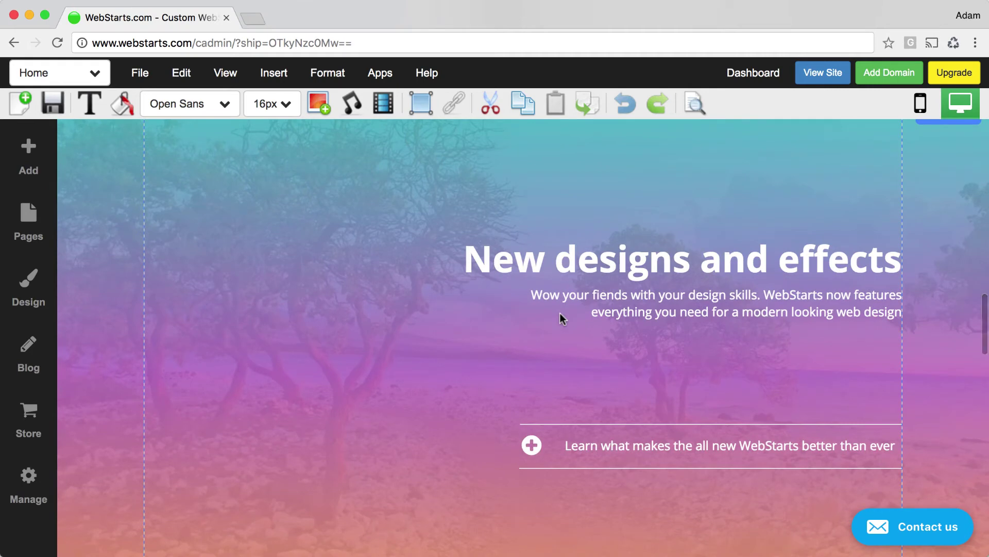
click(655, 259)
mouse_move(683, 261)
mouse_down()
mouse_move(515, 261)
mouse_move(680, 260)
mouse_up()
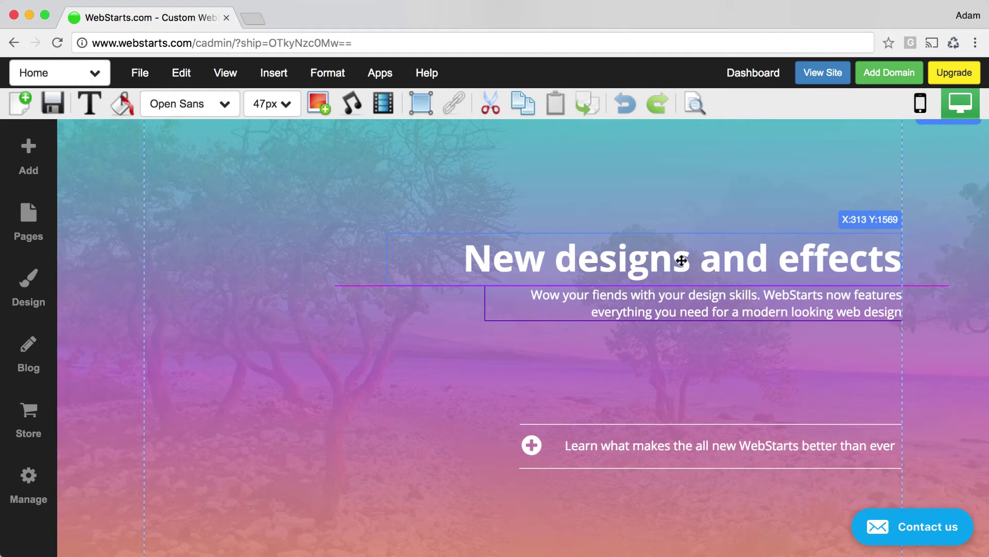
drag(681, 260, 526, 246)
Move the 'Wow your fiends…' subtitle left so it's centred under the heading.
click(602, 290)
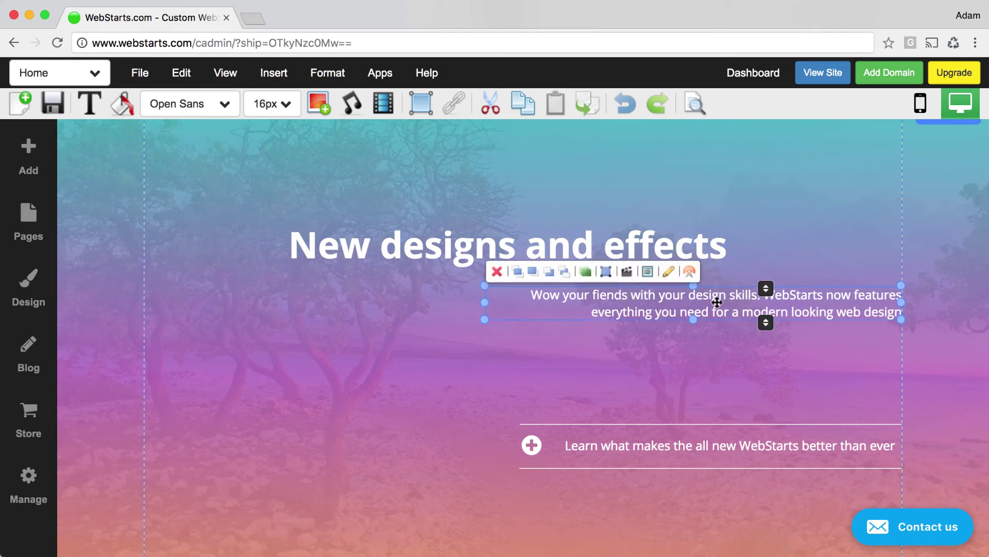
drag(715, 301, 547, 292)
drag(720, 282, 713, 288)
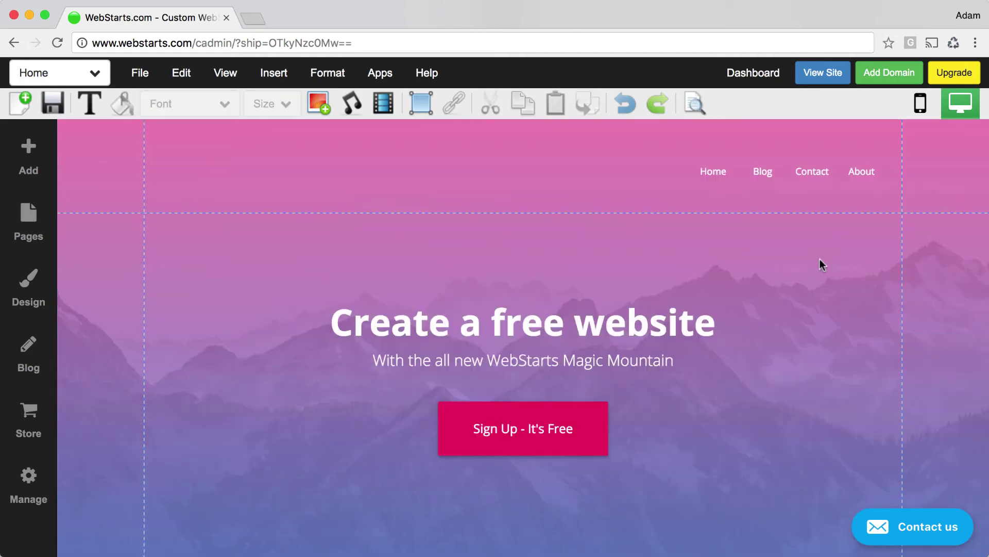
Resize the 'Sign Up - It's Free' button by value to 200 wide and 80 high.
click(594, 430)
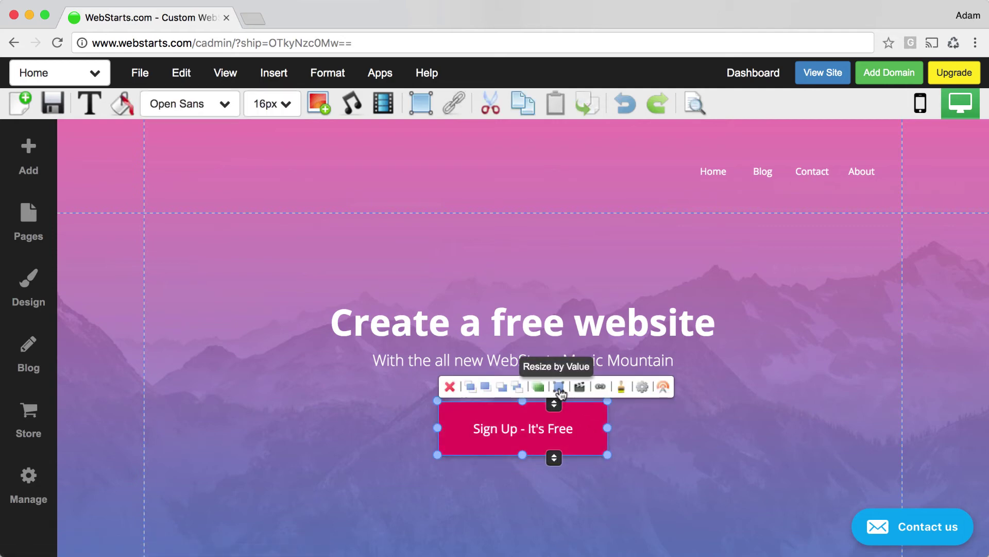
click(560, 390)
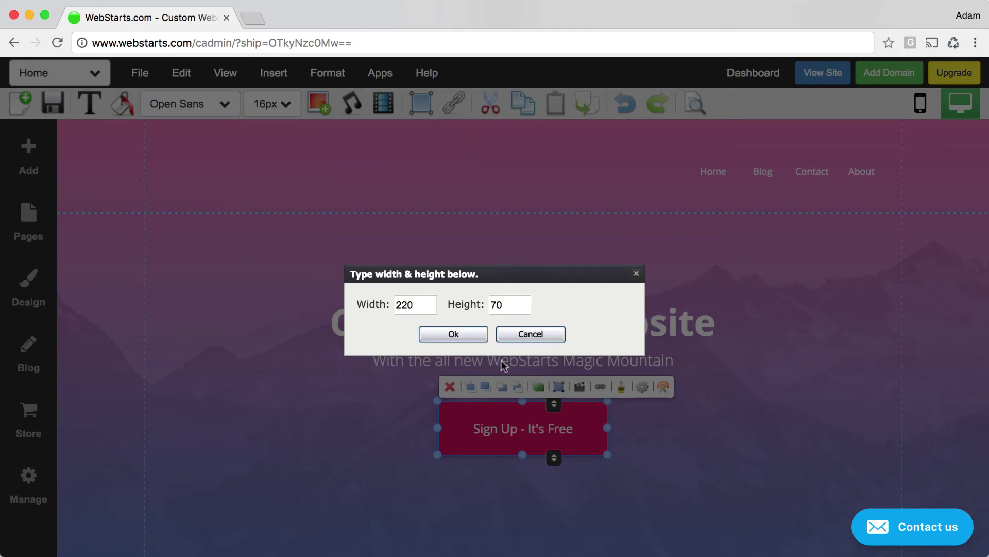
double_click(419, 308)
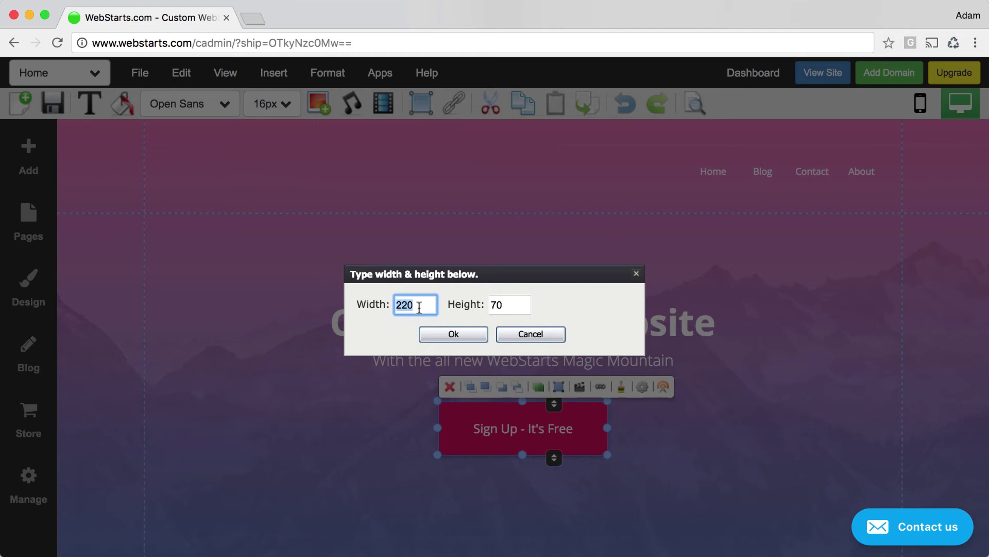
text(2)
double_click(493, 305)
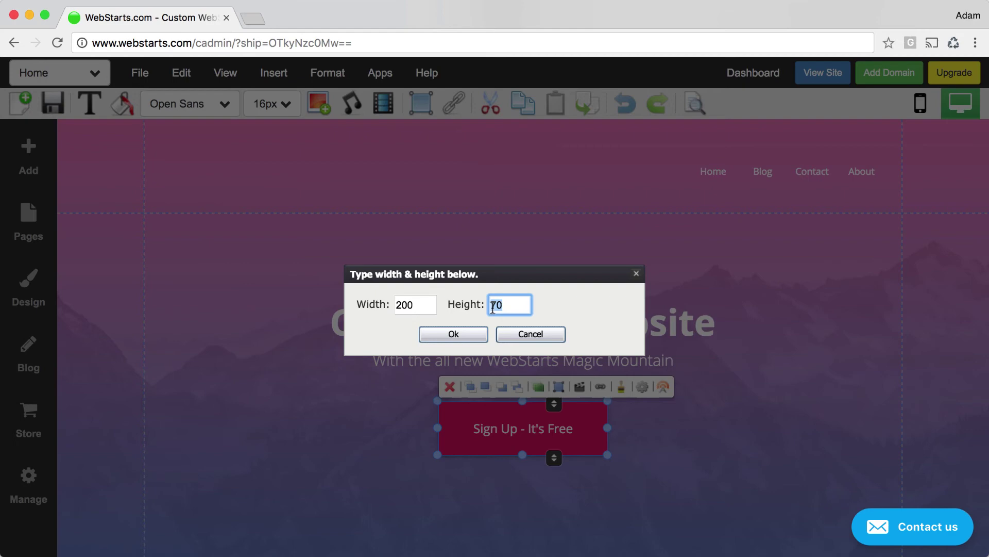
text(80)
click(459, 334)
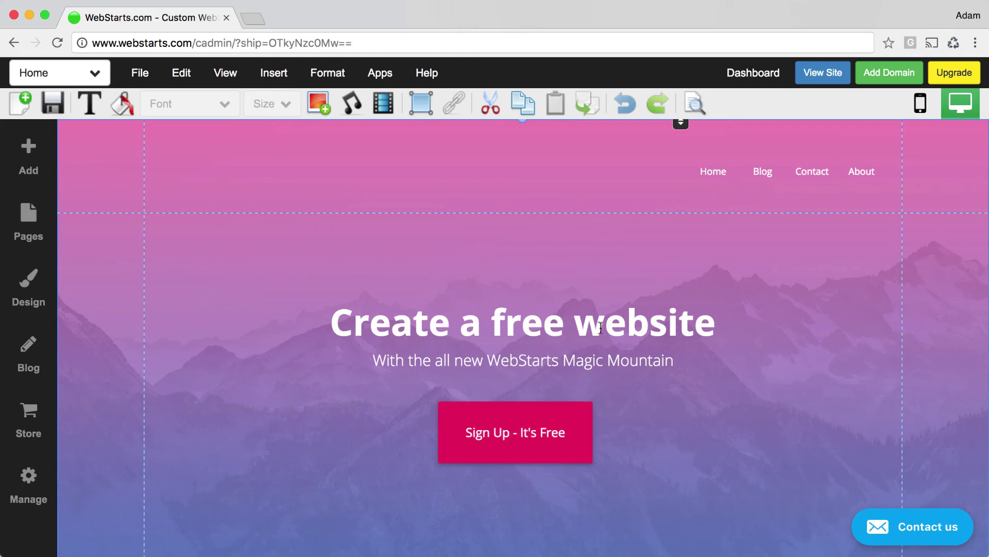
Select the 'Create a free website' heading and nudge it a few pixels left and up.
click(588, 415)
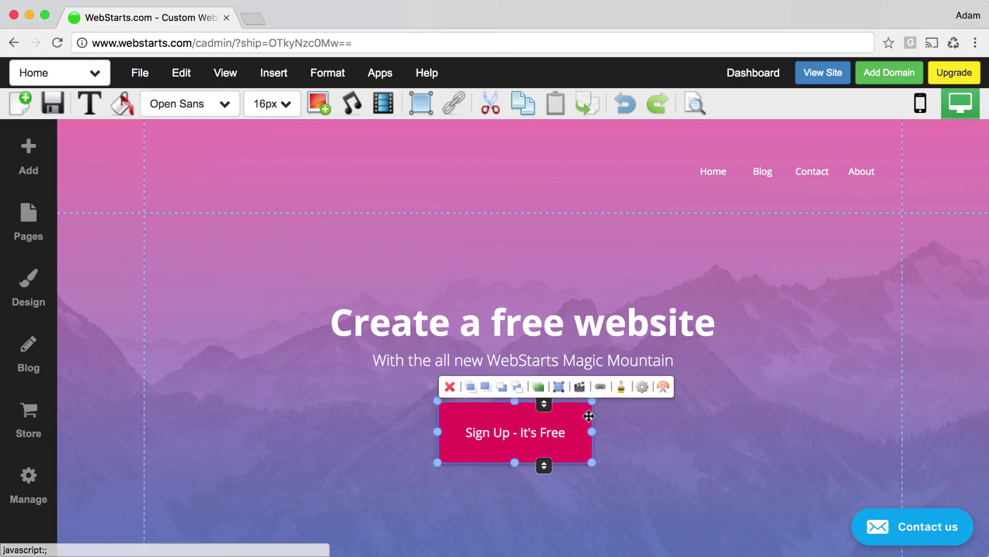
click(651, 307)
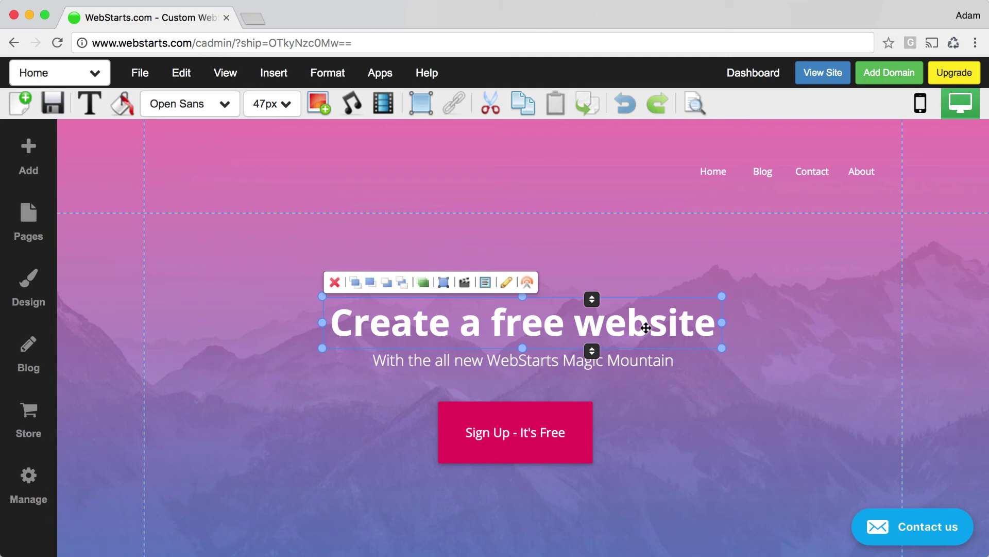
key(Left)
key(Left)
key(Left)
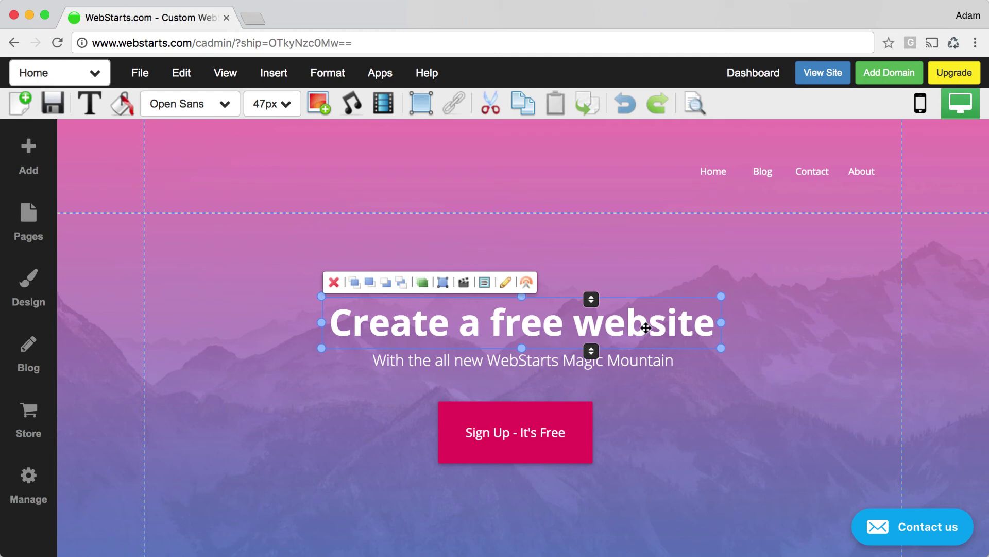
key(Left)
key(Left)
key(Left)
key(Left)
key(Left)
key(Left)
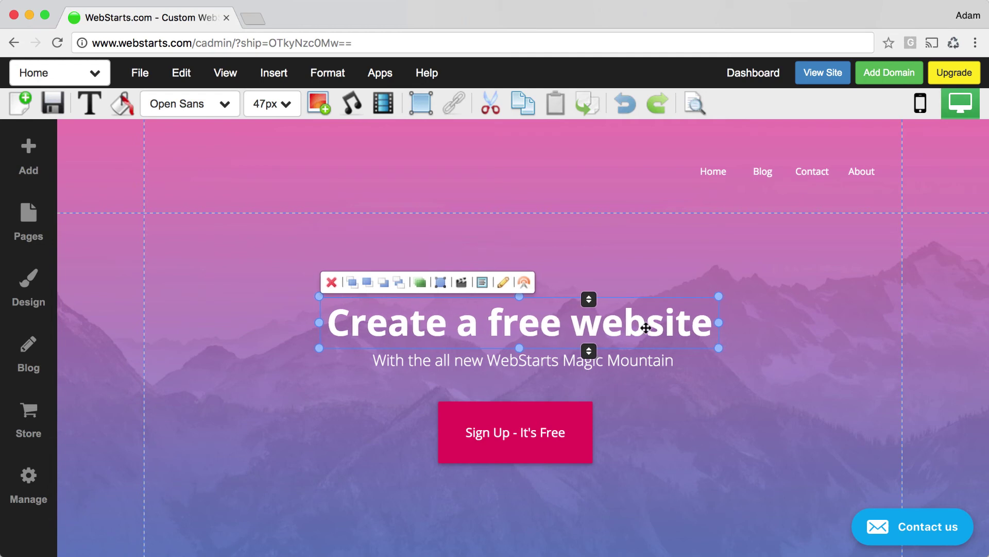
key(Left)
key(Left)
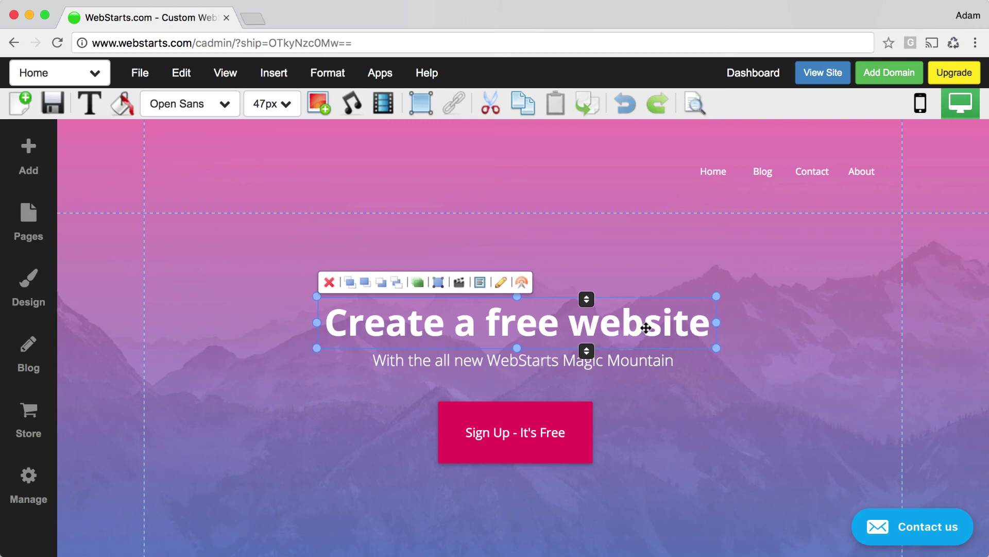
key(Up)
key(Up)
key(Up)
key(Up)
key(Up)
key(Up)
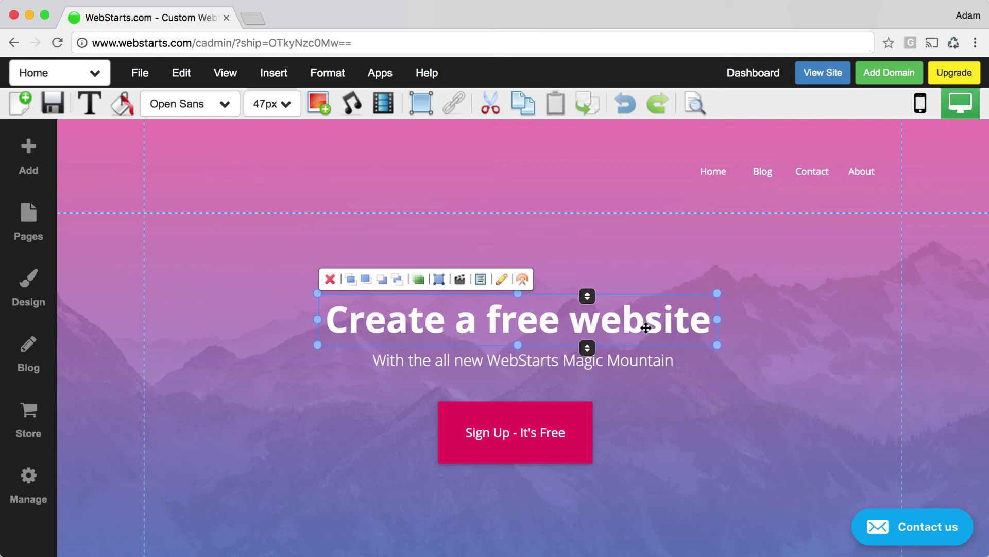
key(Right)
key(Right)
key(Right)
key(Right)
key(Right)
key(Up)
key(Up)
key(Up)
key(Up)
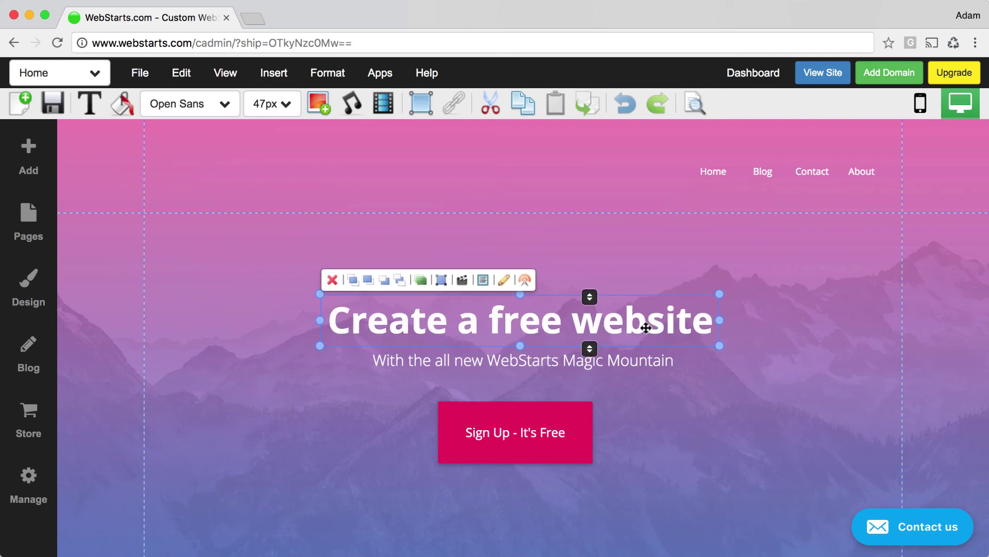
key(Up)
key(Up)
key(Up)
key(Up)
key(Up)
key(Up)
key(Up)
key(Up)
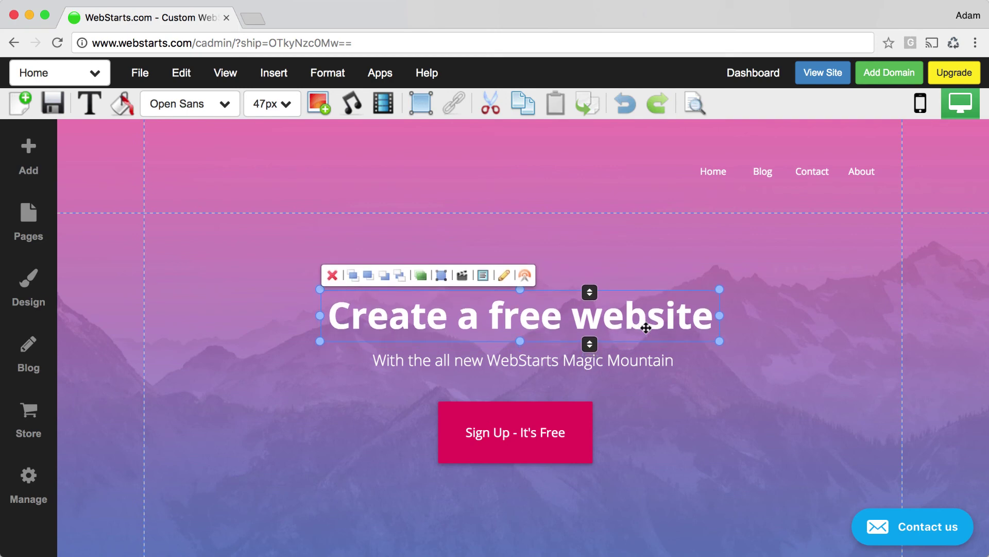
key(Down)
key(Down)
key(Down)
key(Down)
key(Down)
key(Down)
key(Down)
key(Down)
key(Down)
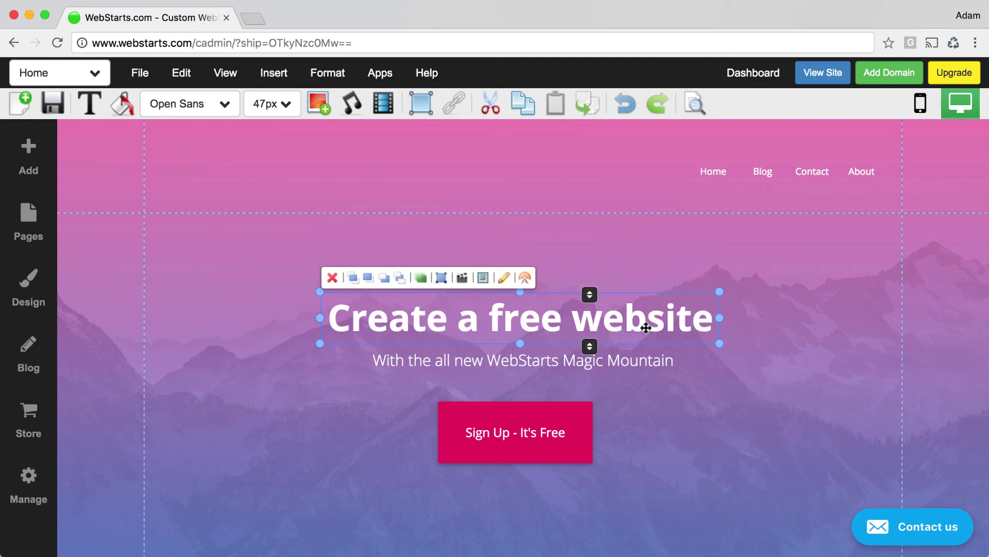
Fine-tune the heading's position with further nudges, keeping it just above the subtitle.
key(Left)
key(Left)
key(Left)
key(Left)
key(Left)
key(Left)
key(Left)
key(Left)
key(Left)
key(Left)
key(Left)
key(Left)
key(Left)
key(Left)
key(Left)
key(Left)
key(Left)
key(Left)
key(Left)
key(Left)
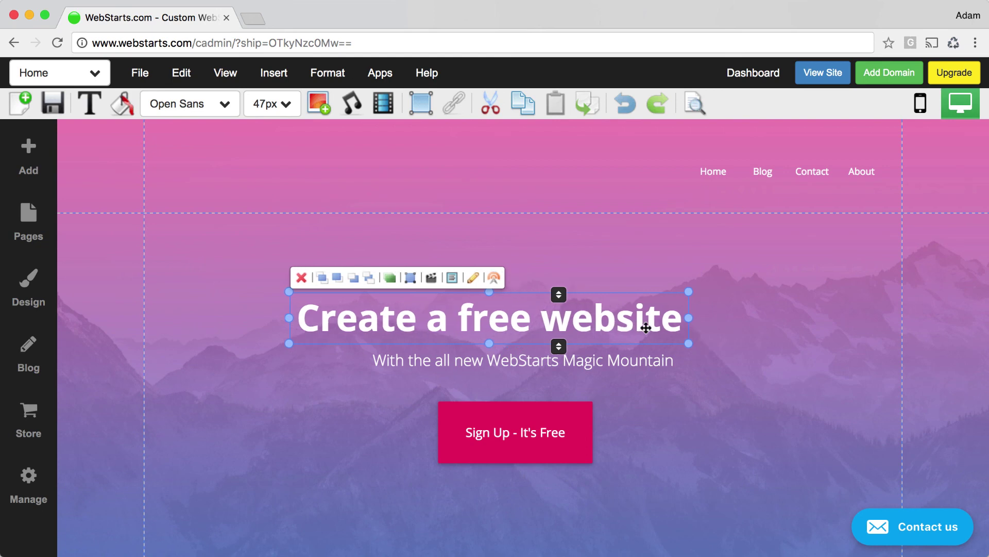
key(Left)
key(Left)
key(Left)
key(Left)
key(Left)
key(Left)
key(Left)
key(Left)
key(Left)
key(Left)
key(Left)
key(Left)
key(Left)
key(Left)
key(Left)
key(Up)
key(Up)
key(Up)
key(Up)
key(Up)
key(Up)
key(Up)
key(Up)
key(Up)
key(Up)
key(Up)
key(Up)
key(Up)
key(Up)
key(Up)
key(Up)
key(Up)
key(Up)
key(Up)
key(Up)
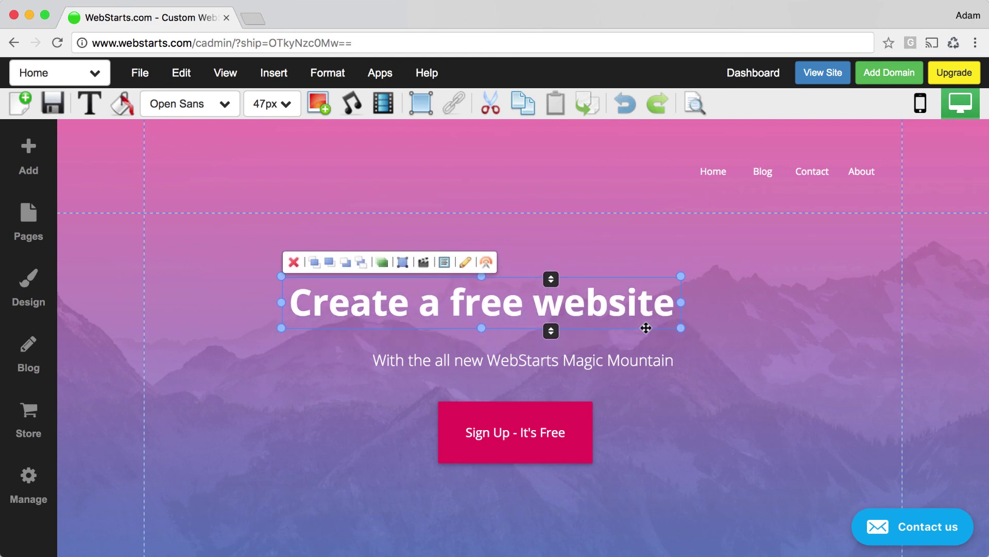
key(Up)
key(Up)
key(Up)
key(Up)
key(Up)
key(Up)
key(Up)
key(Up)
key(Up)
key(Up)
key(Up)
key(Up)
key(Up)
key(Up)
key(Up)
key(Right)
key(Right)
key(Right)
key(Right)
key(Right)
key(Right)
key(Right)
key(Right)
key(Right)
key(Right)
key(Right)
key(Right)
key(Right)
key(Right)
key(Right)
key(Right)
key(Right)
key(Right)
key(Right)
key(Right)
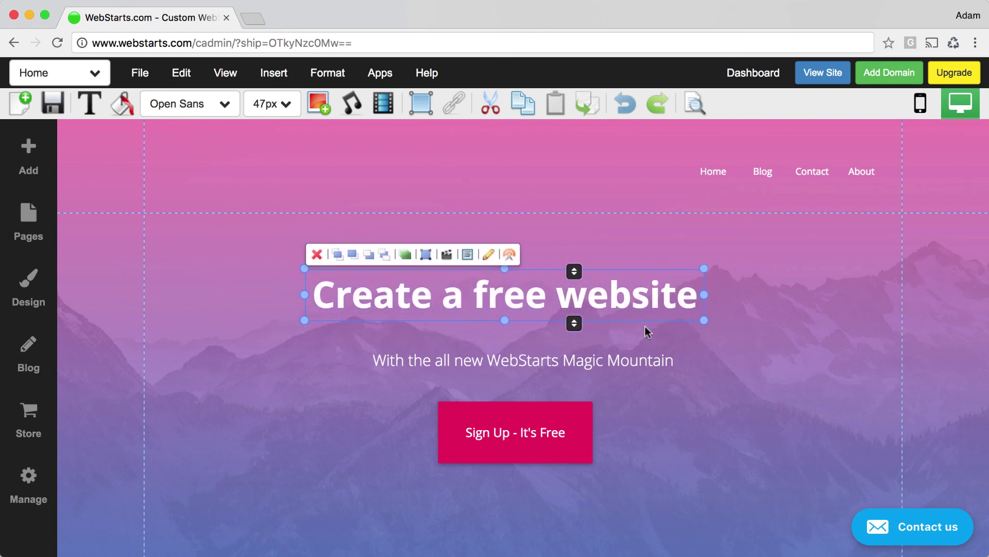
key(Right)
key(Right)
key(Right)
key(Right)
key(Right)
key(Right)
key(Right)
key(Right)
key(Right)
key(Right)
key(Right)
key(Right)
key(Right)
key(Right)
key(Right)
key(Down)
key(Down)
key(Down)
key(Down)
key(Down)
key(Down)
key(Down)
key(Down)
key(Down)
key(Down)
key(Down)
key(Down)
key(Down)
key(Down)
key(Down)
key(Down)
key(Down)
key(Down)
key(Down)
key(Down)
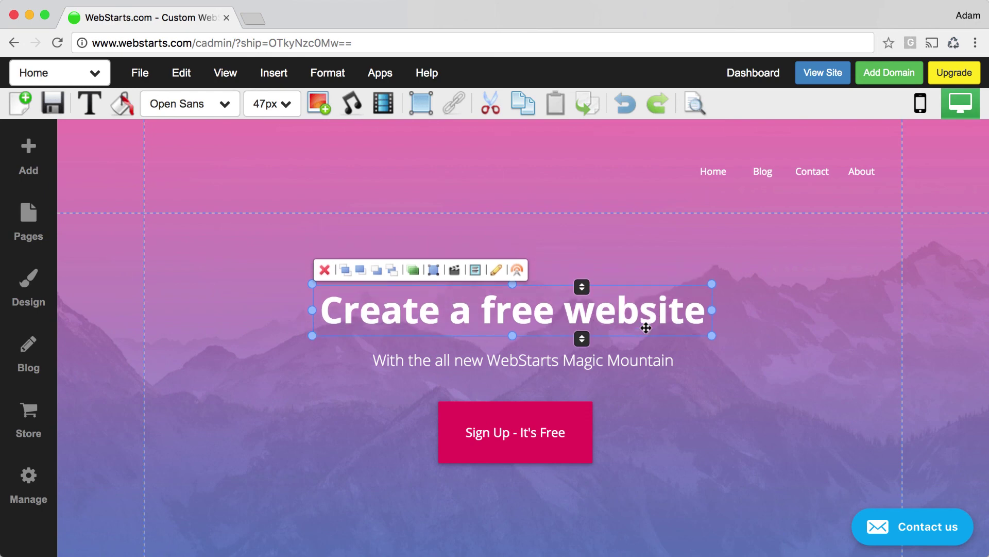